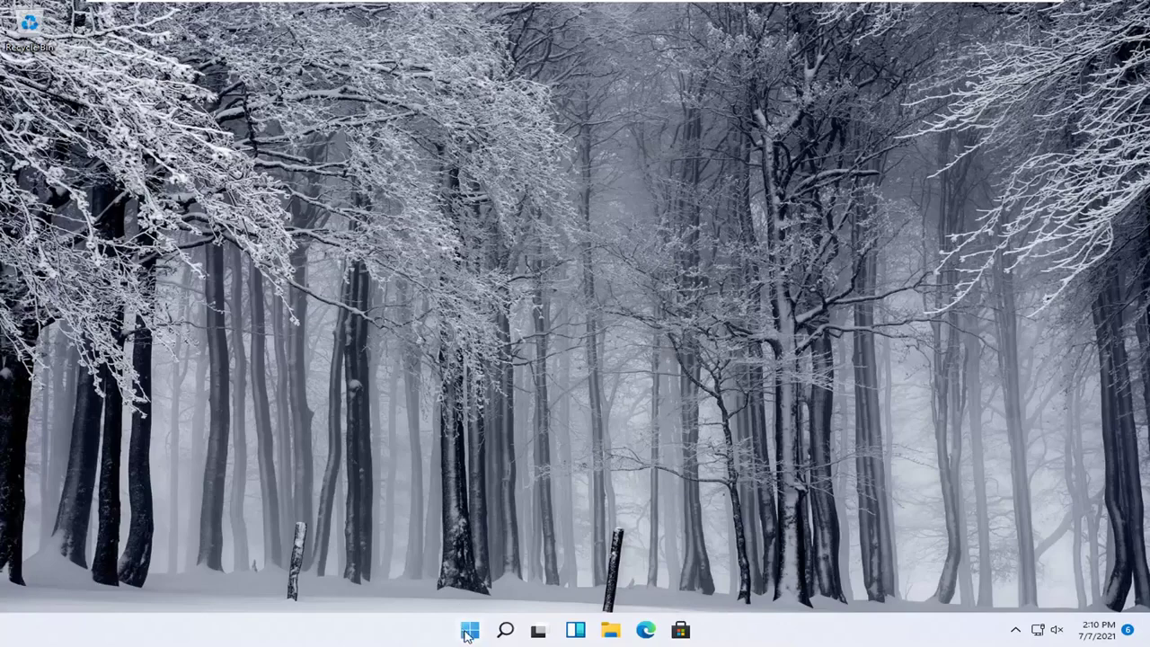
Open Settings from the Start right-click menu and go to Bluetooth & devices > Printers & scanners.
{"action": "right_click", "coordinate": [468, 632]}
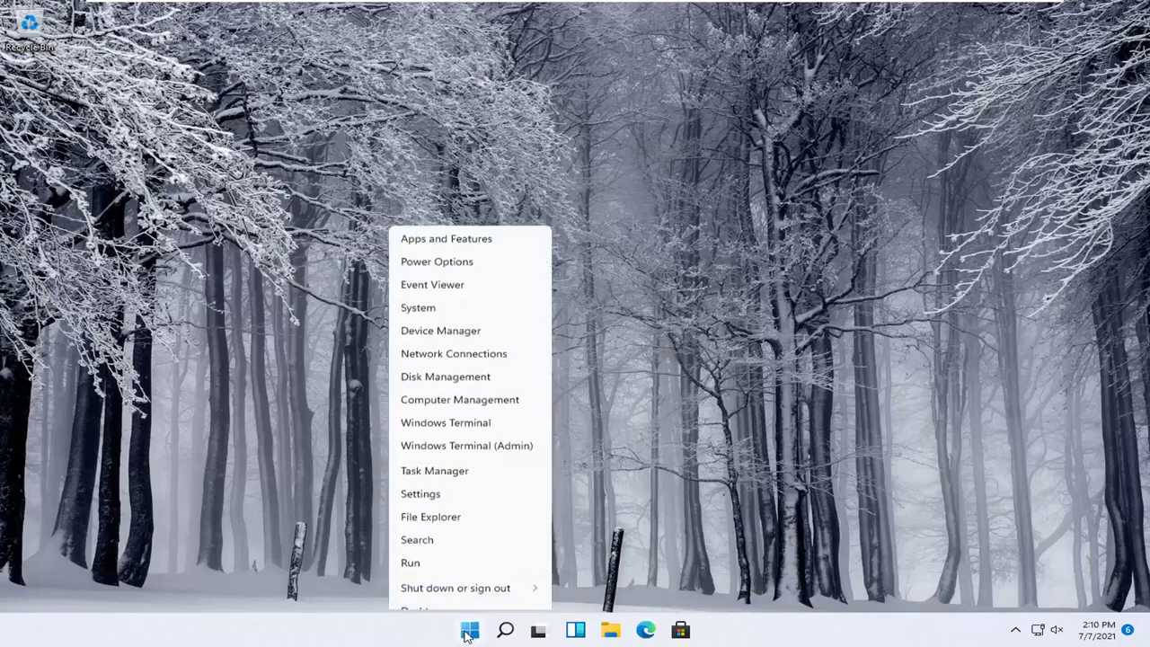
{"action": "left_click", "coordinate": [422, 484]}
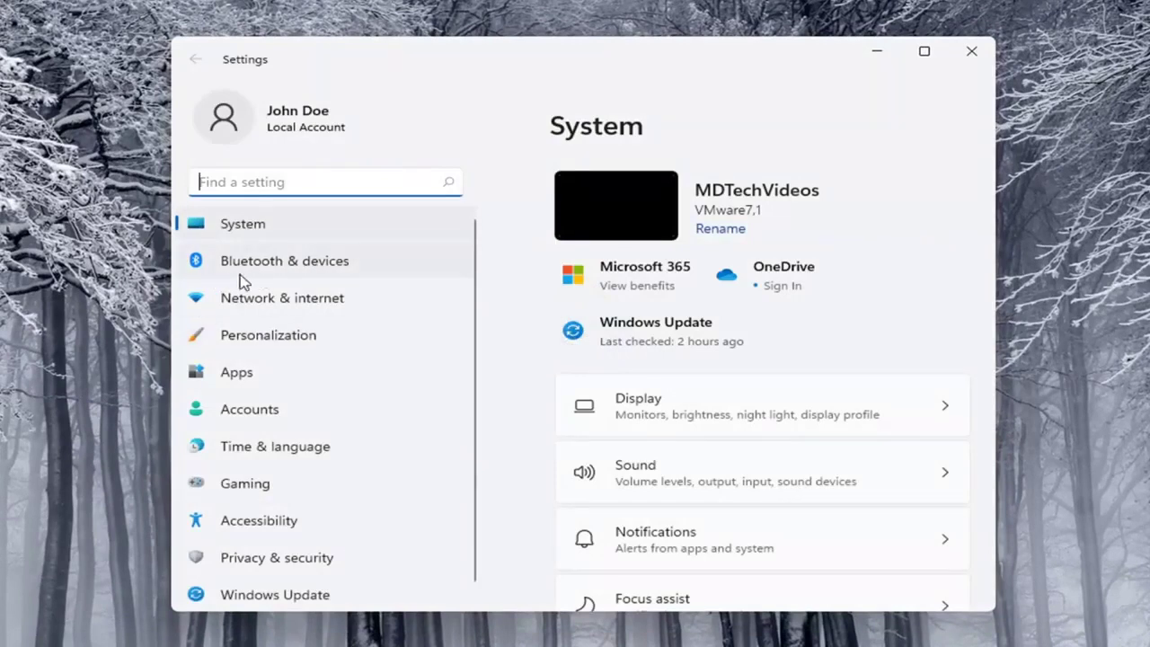
{"action": "left_click", "coordinate": [335, 270]}
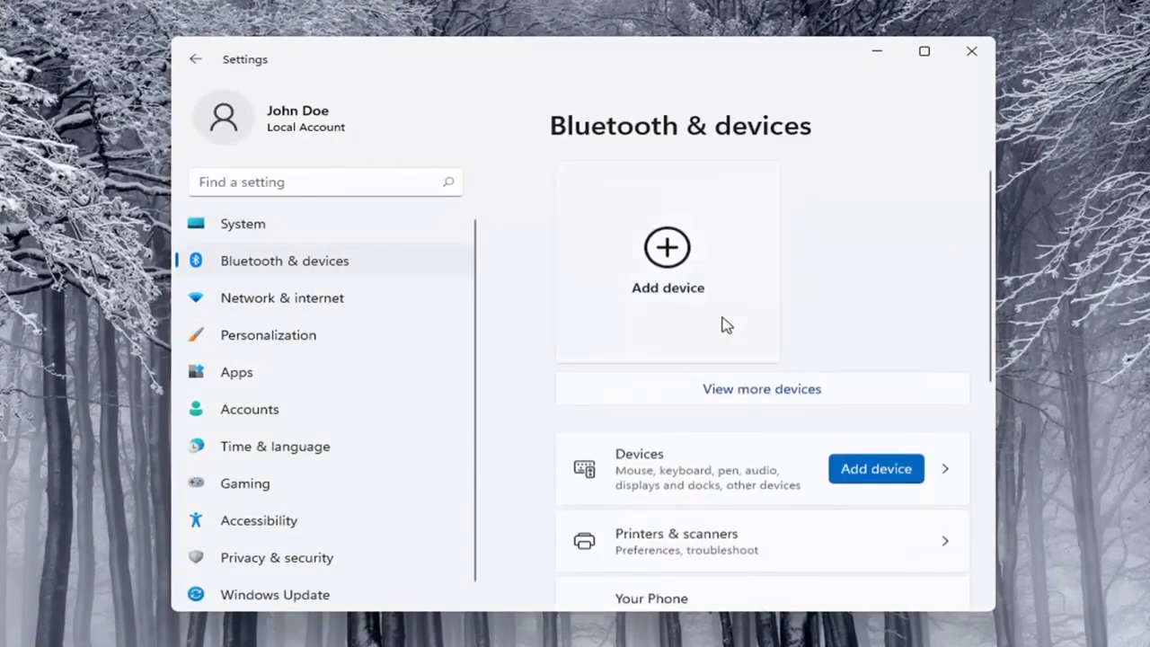
{"action": "scroll", "coordinate": [692, 383], "scroll_direction": "down", "scroll_amount": 2}
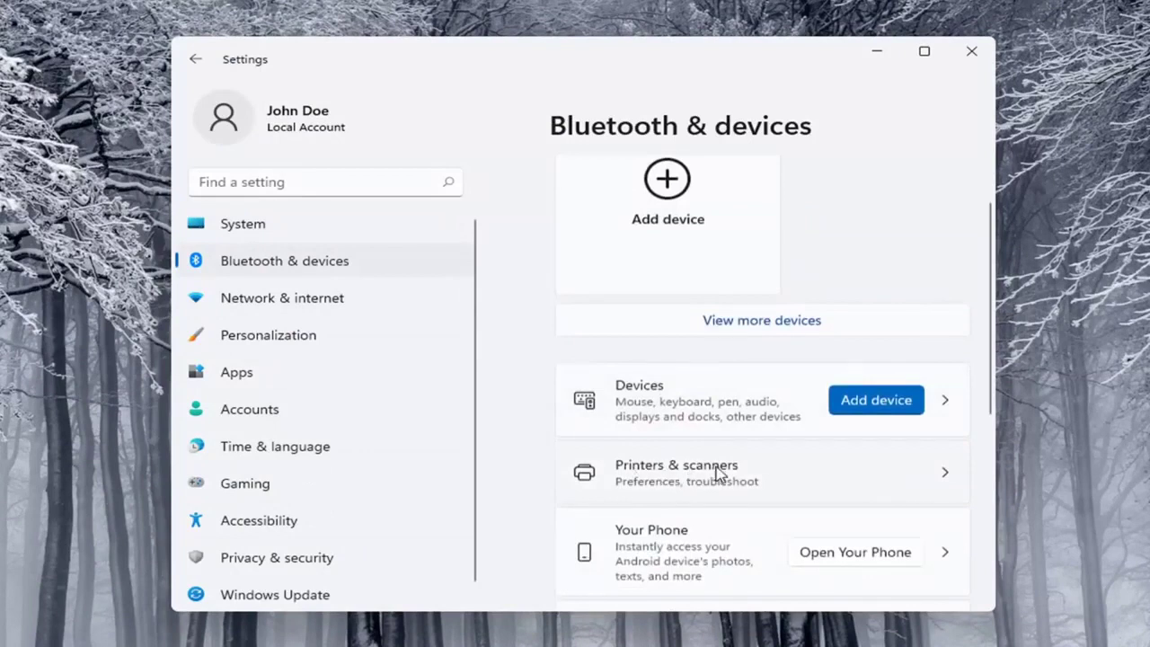
{"action": "left_click", "coordinate": [718, 474]}
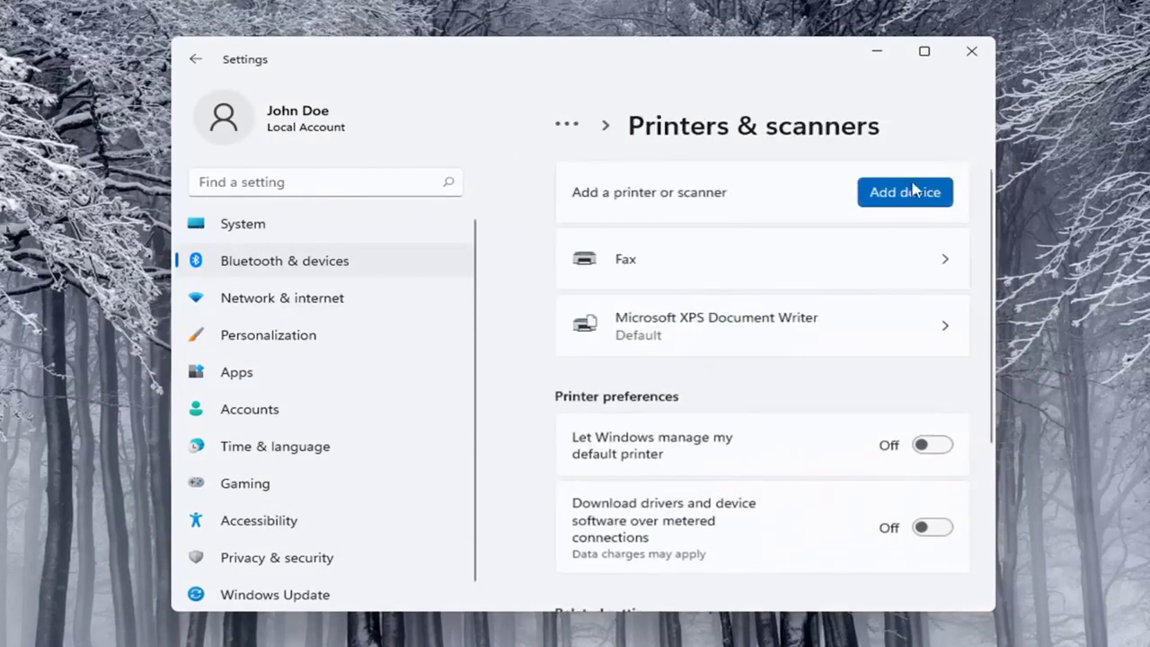
Choose Add device, then Add manually for the unlisted printer, and reposition the Add Printer wizard.
{"action": "left_click", "coordinate": [893, 197]}
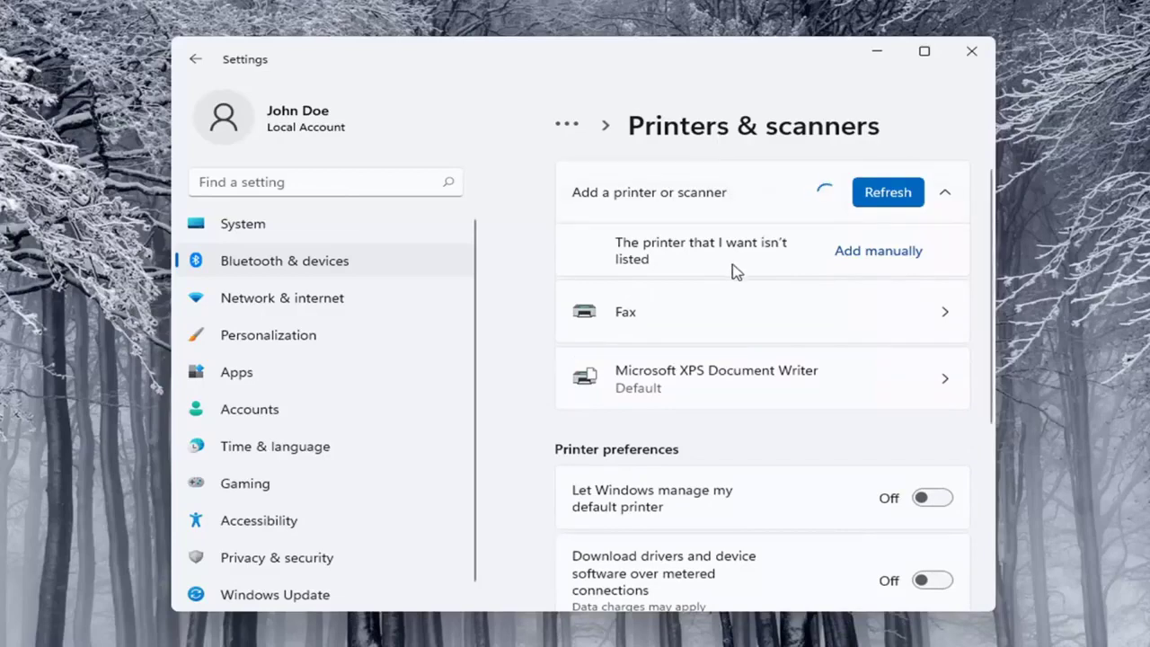
{"action": "left_click", "coordinate": [876, 259]}
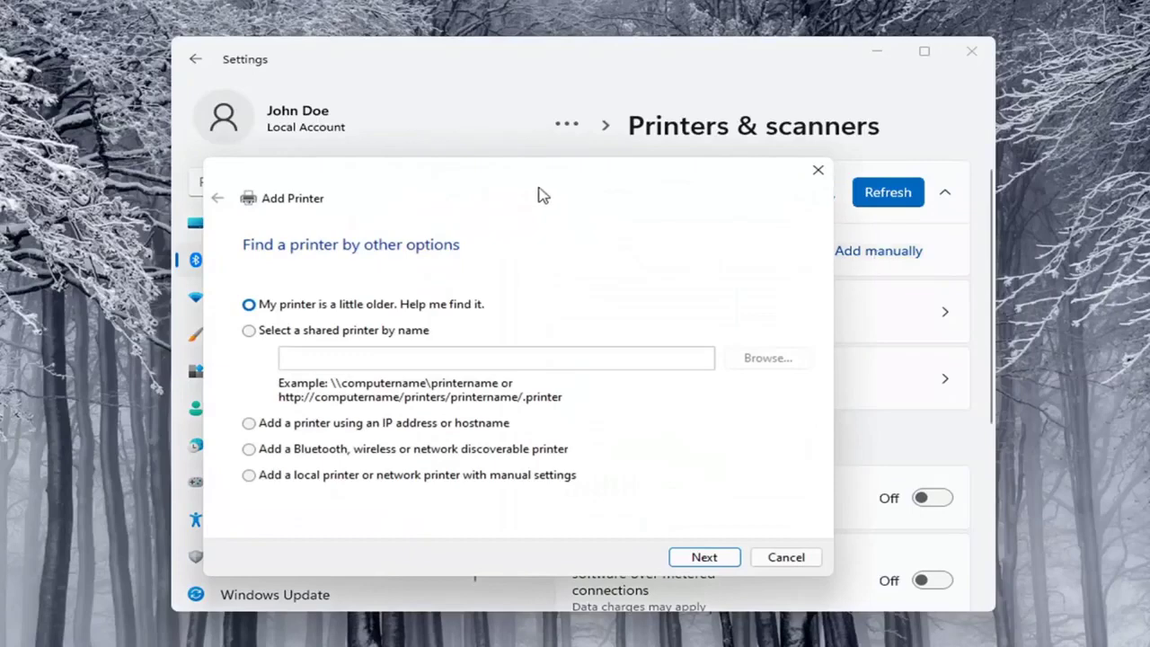
{"action": "left_click_drag", "start_coordinate": [492, 180], "coordinate": [576, 136]}
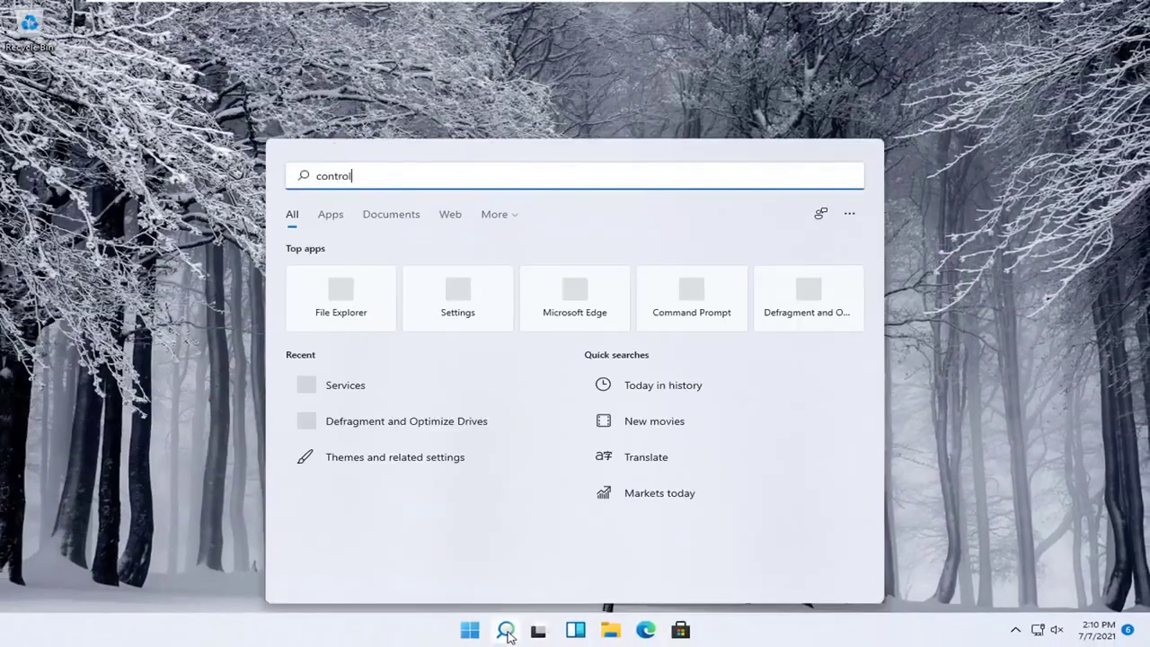
Search 'control panel', keep it in Category view, and launch Add a device under Hardware and Sound.
{"action": "type", "text": "trol panel"}
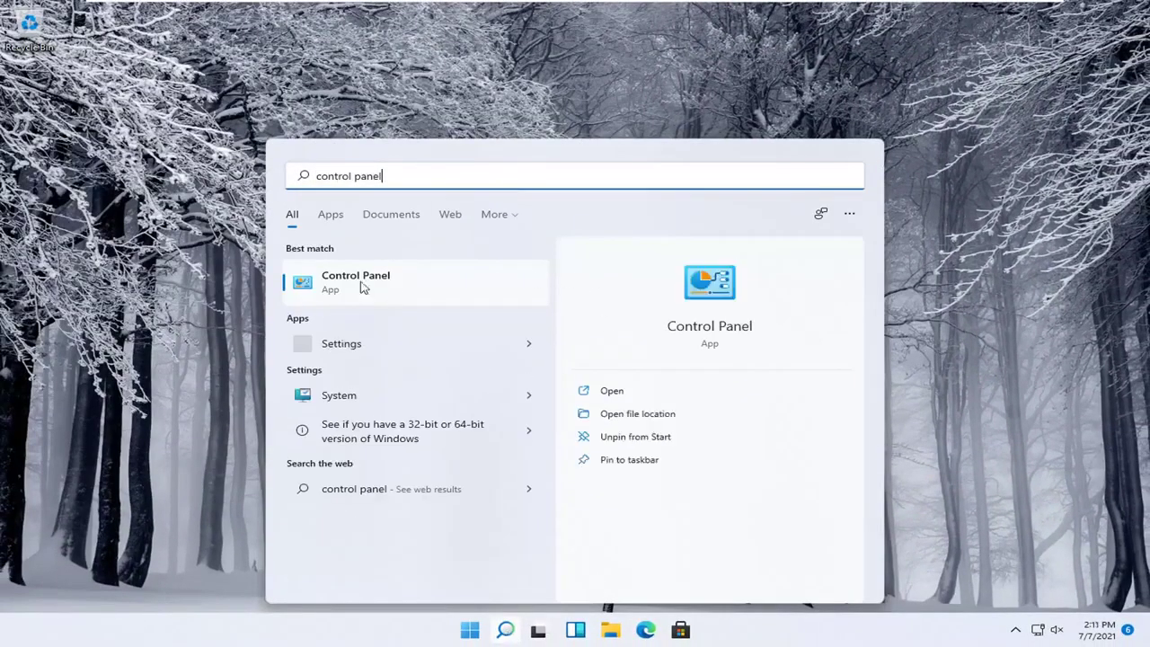
{"action": "left_click", "coordinate": [335, 285]}
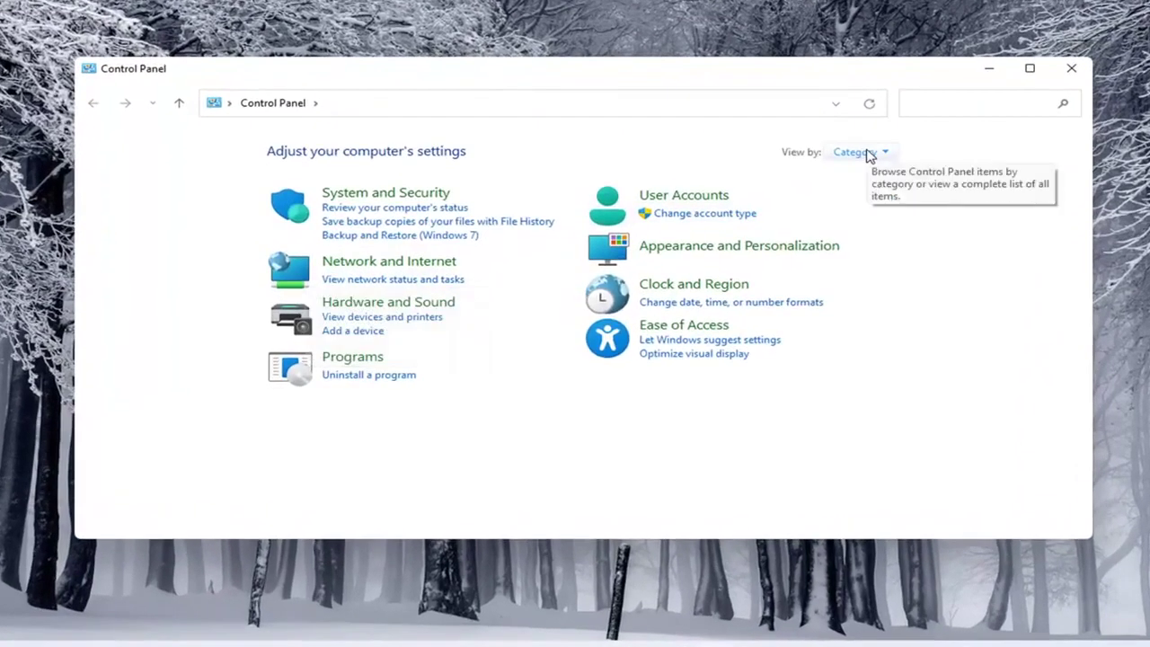
{"action": "left_click", "coordinate": [868, 155]}
{"action": "left_click", "coordinate": [859, 174]}
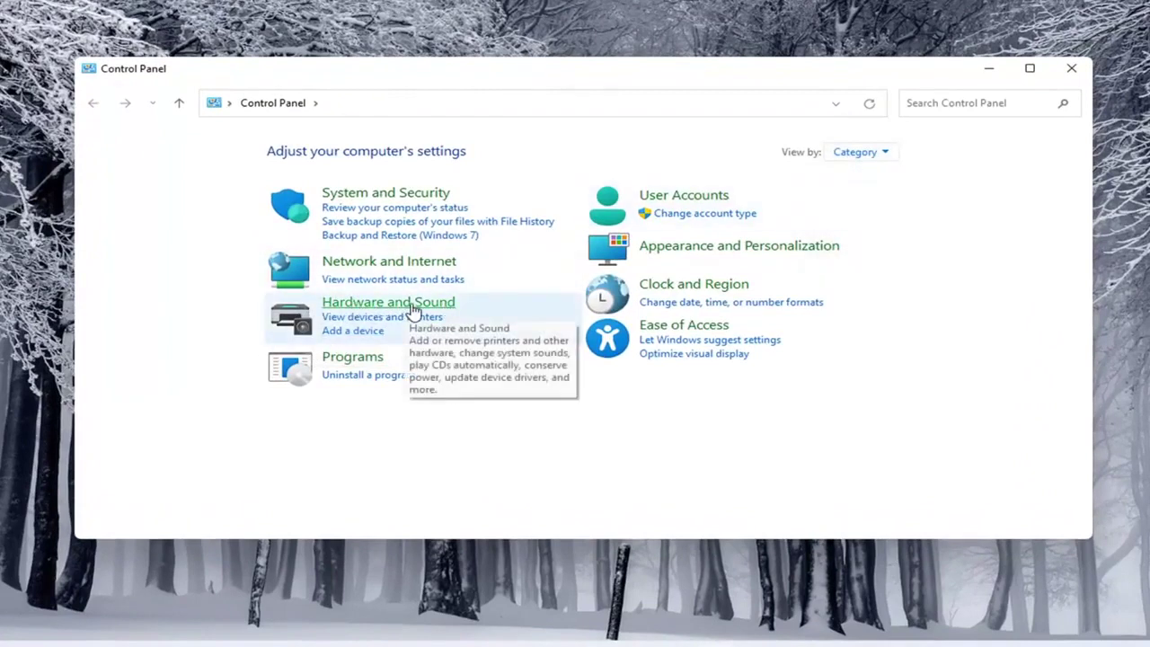
{"action": "left_click", "coordinate": [353, 332]}
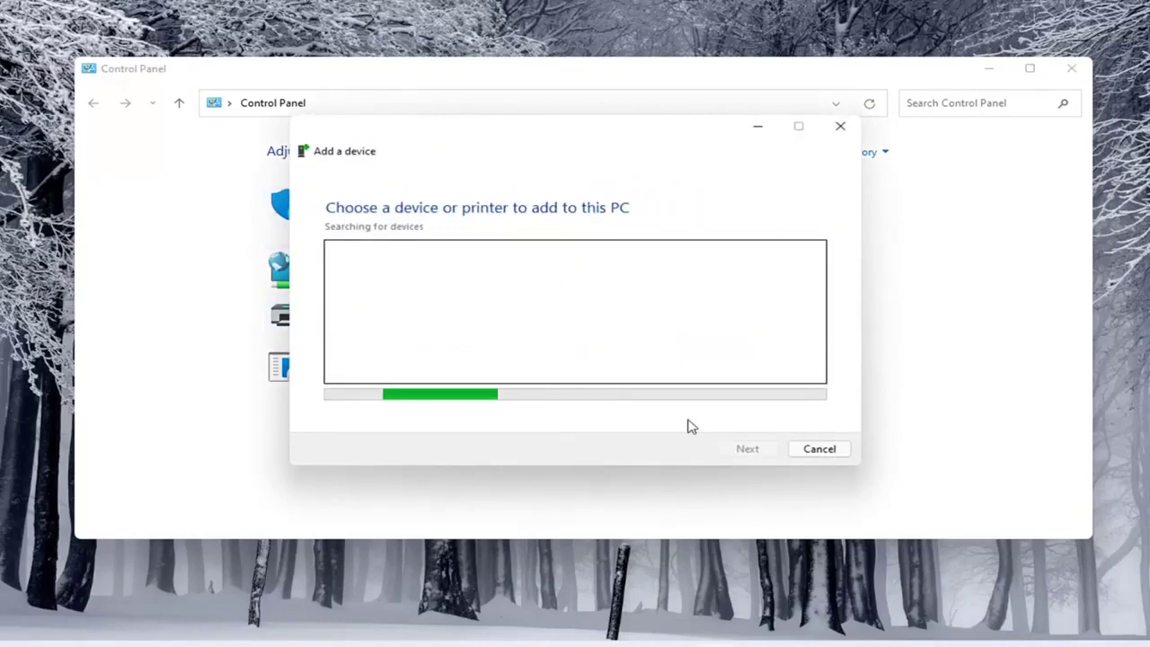
Cancel the device search, then choose Add a printer from Hardware and Sound > Devices and Printers.
{"action": "left_click", "coordinate": [817, 452]}
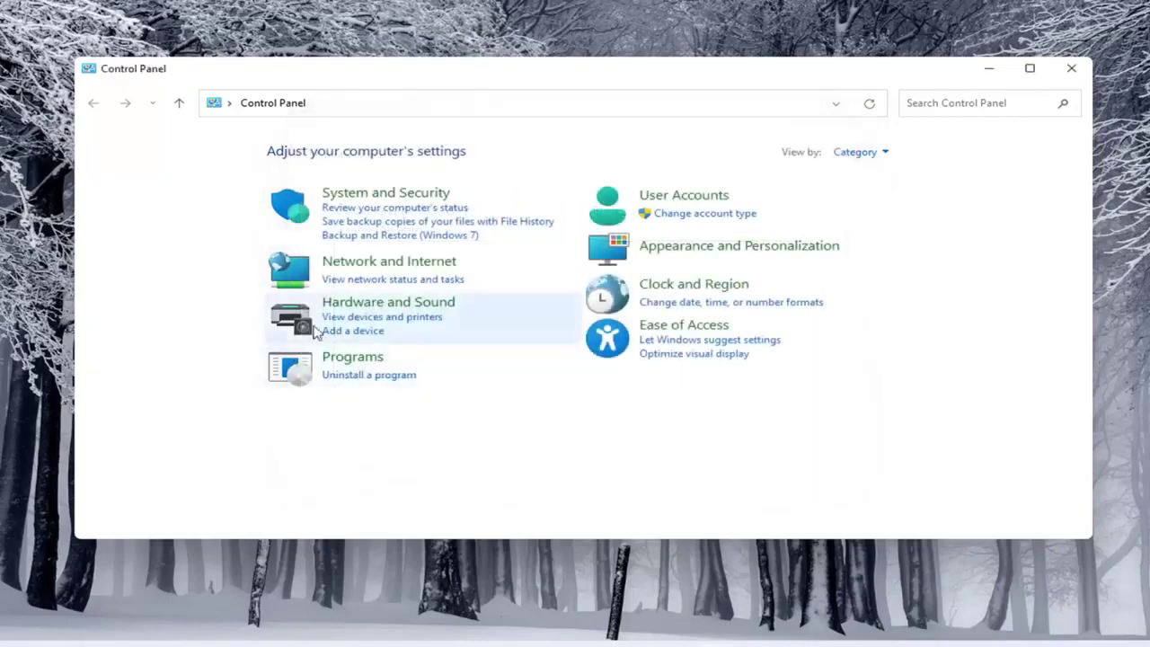
{"action": "left_click", "coordinate": [382, 305]}
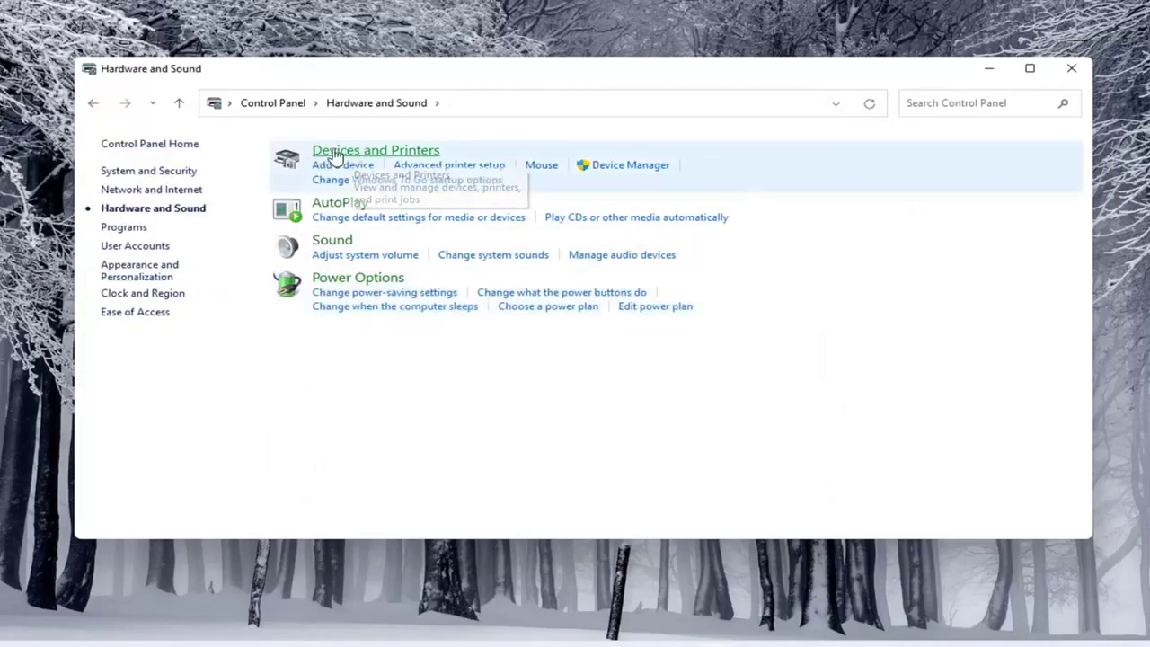
{"action": "left_click", "coordinate": [380, 155]}
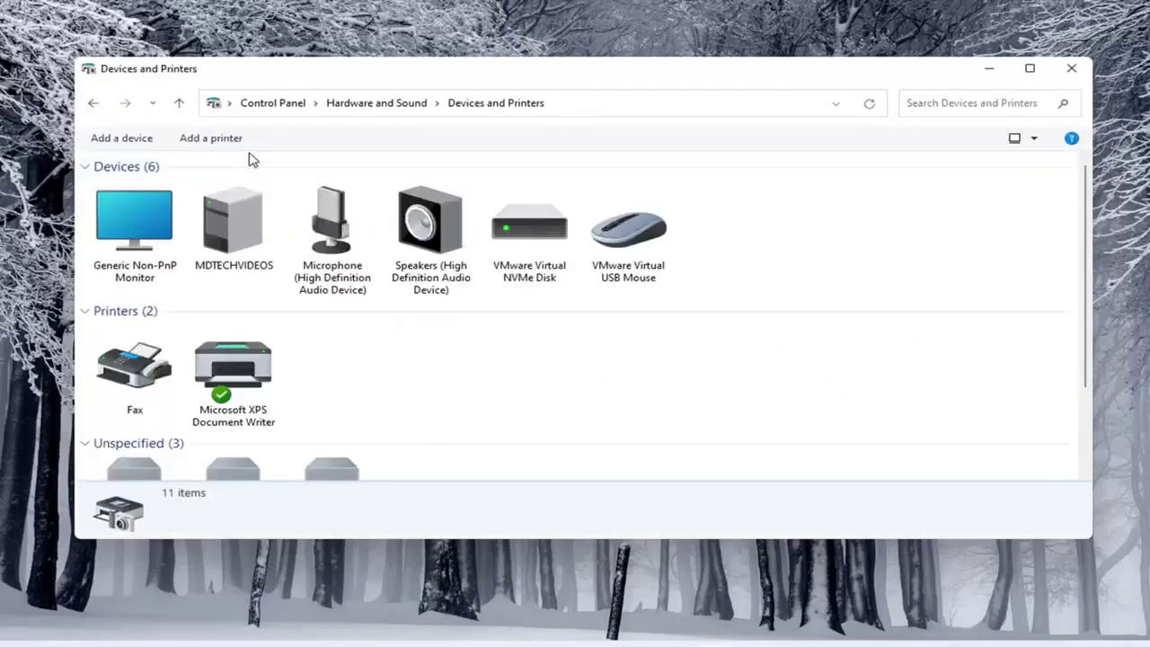
{"action": "left_click", "coordinate": [226, 139]}
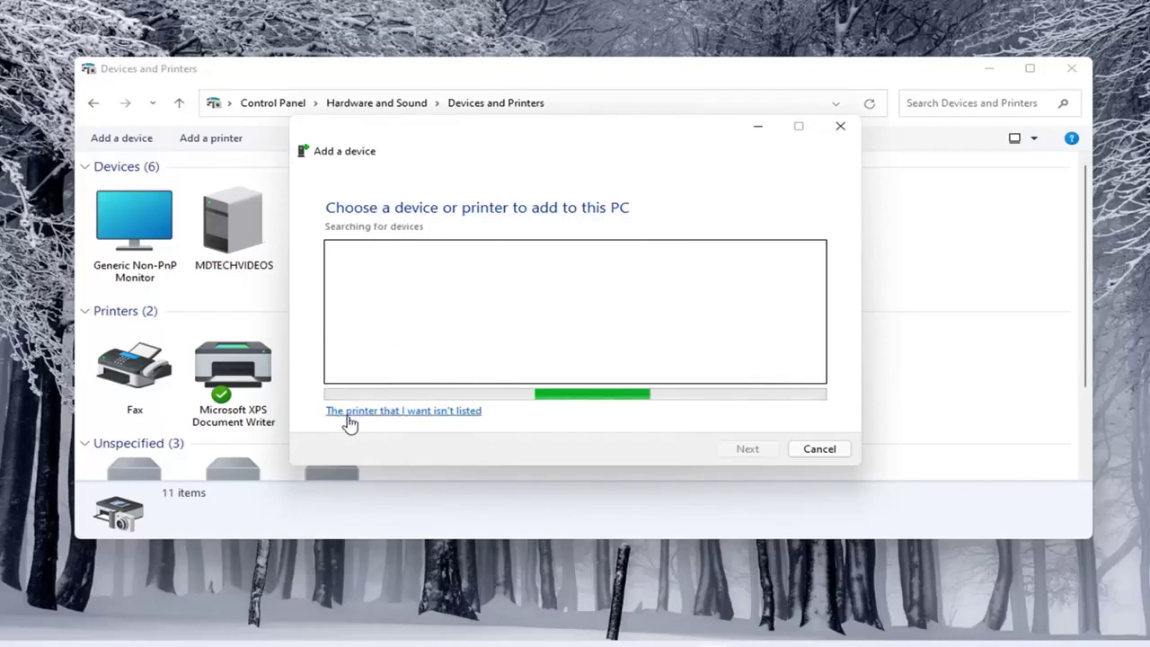
Open the 'printer isn't listed' wizard, then close it, Add a device, and Devices and Printers.
{"action": "left_click", "coordinate": [413, 413]}
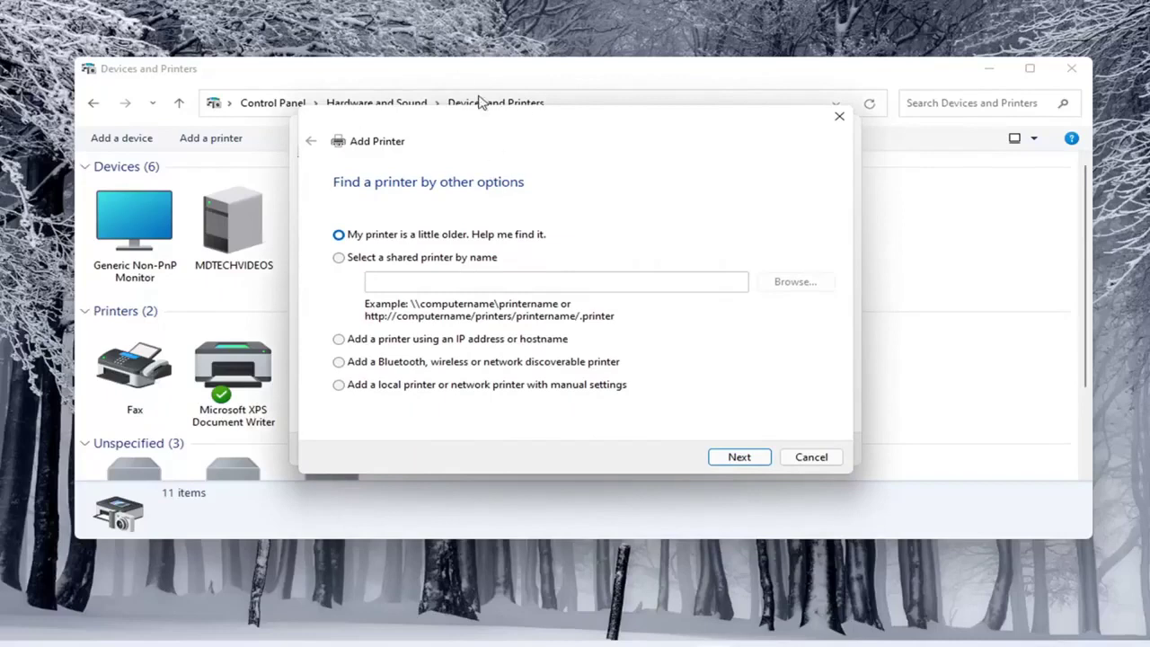
{"action": "mouse_move", "coordinate": [486, 123]}
{"action": "left_mouse_down"}
{"action": "mouse_move", "coordinate": [469, 128]}
{"action": "mouse_move", "coordinate": [485, 129]}
{"action": "left_mouse_up"}
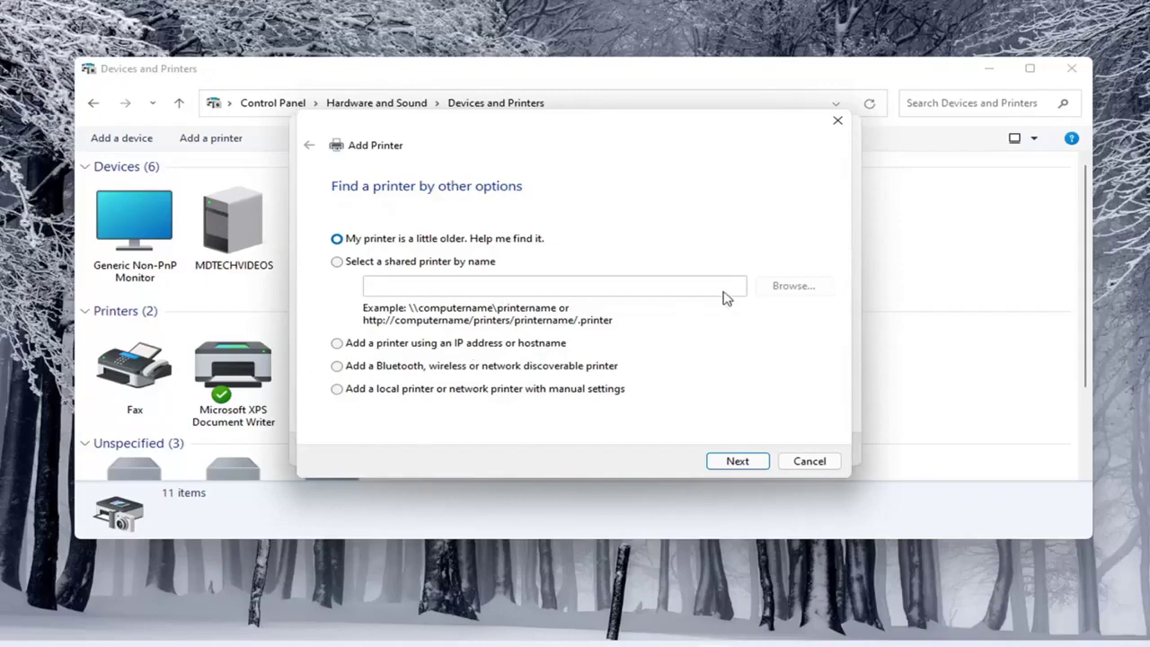
{"action": "left_click", "coordinate": [827, 133]}
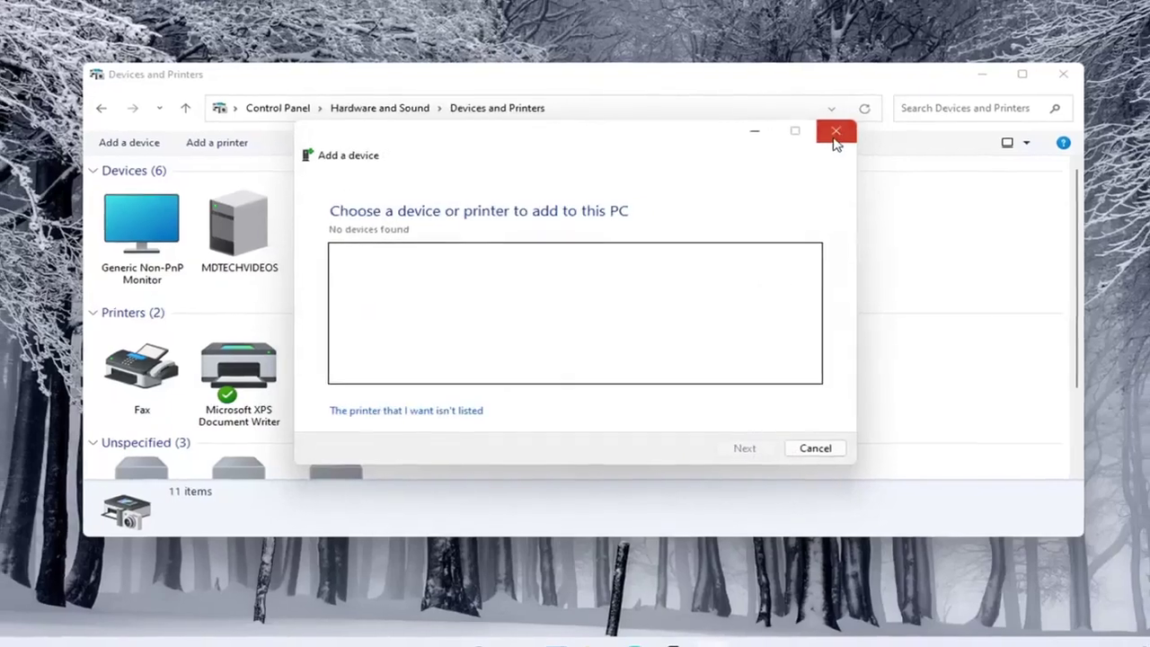
{"action": "left_click", "coordinate": [829, 137]}
{"action": "left_click", "coordinate": [1034, 84]}
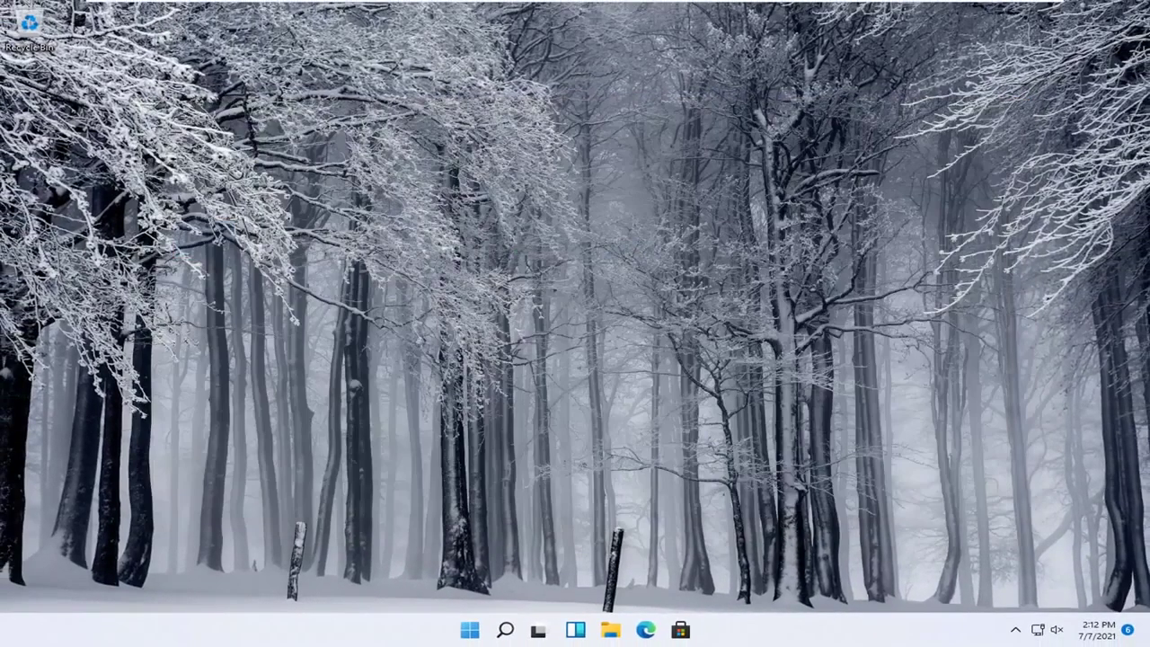